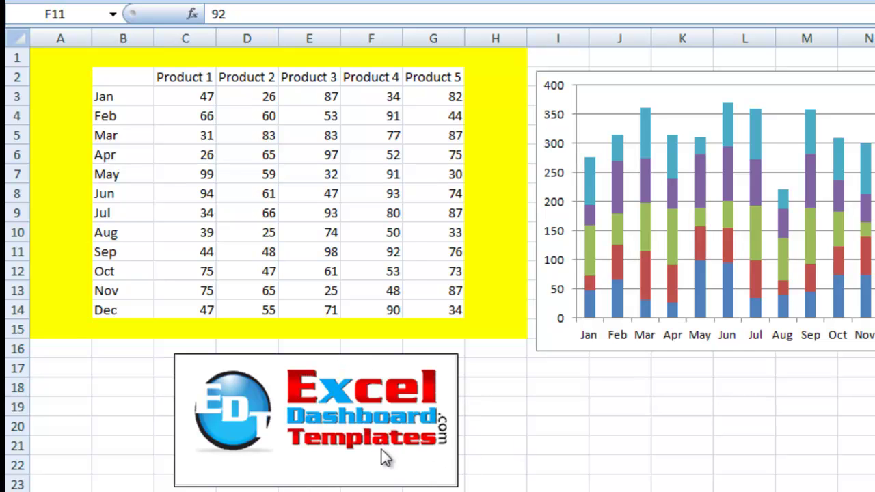
Step: Give the column A array (A1:A15) black font so its 1s show, then select B1:H15
{"action": "left_click", "coordinate": [391, 400]}
{"action": "left_click", "coordinate": [371, 252]}
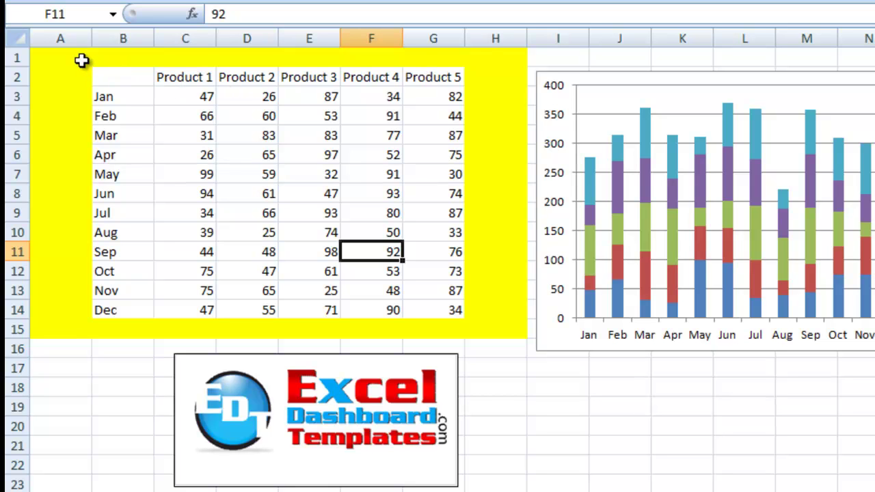
{"action": "left_click_drag", "start_coordinate": [82, 61], "coordinate": [73, 324]}
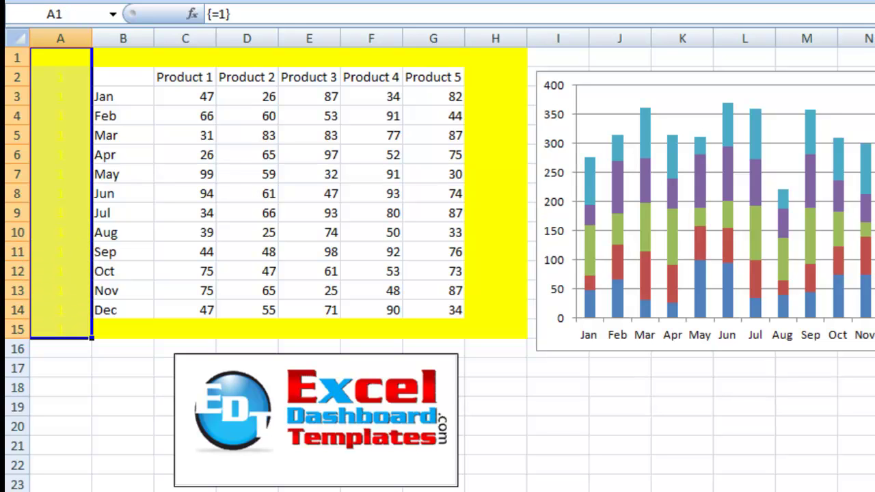
{"action": "key", "text": "alt+h"}
{"action": "key", "text": "h"}
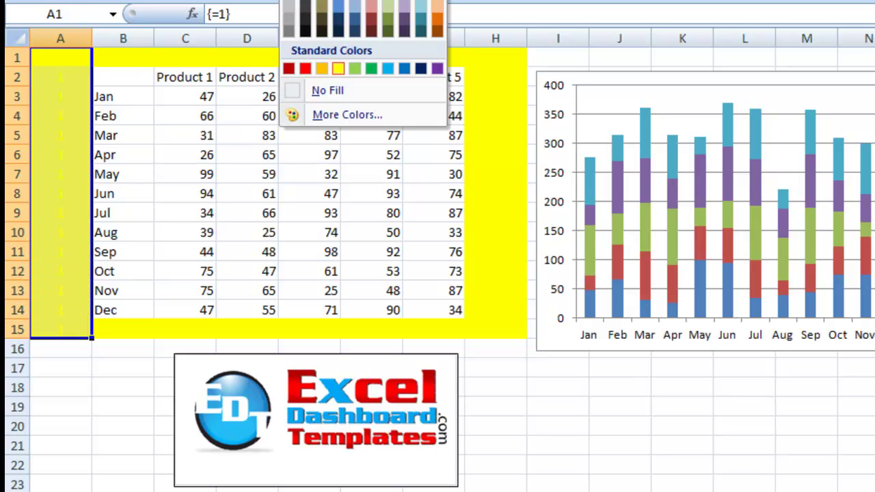
{"action": "key", "text": "Escape"}
{"action": "key", "text": "alt+h"}
{"action": "key", "text": "f"}
{"action": "key", "text": "c"}
{"action": "key", "text": "Escape"}
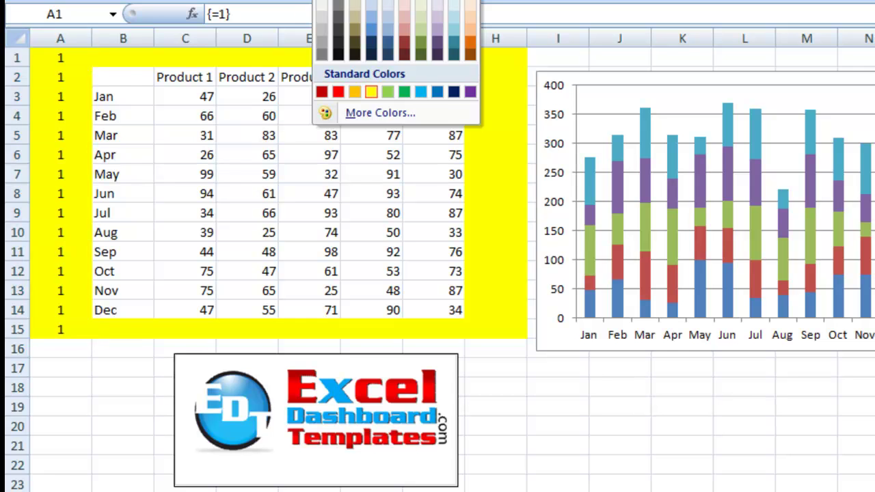
{"action": "left_click_drag", "start_coordinate": [111, 57], "coordinate": [479, 328]}
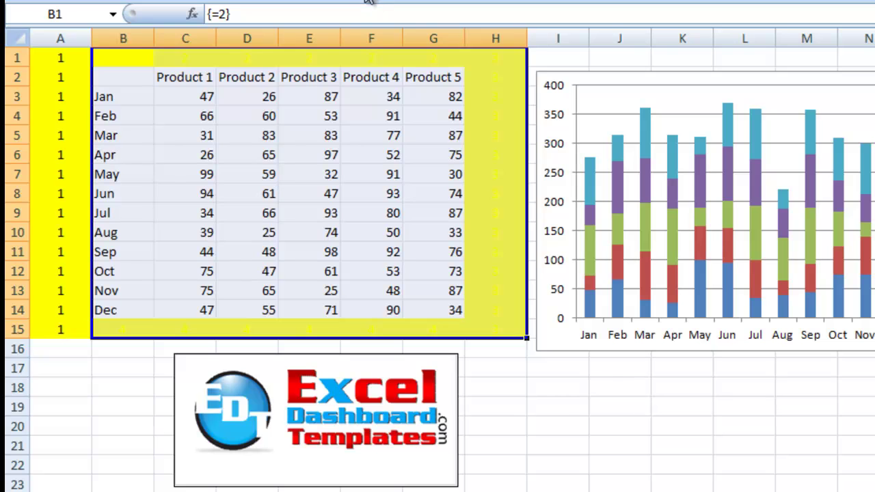
{"action": "left_click", "coordinate": [195, 156]}
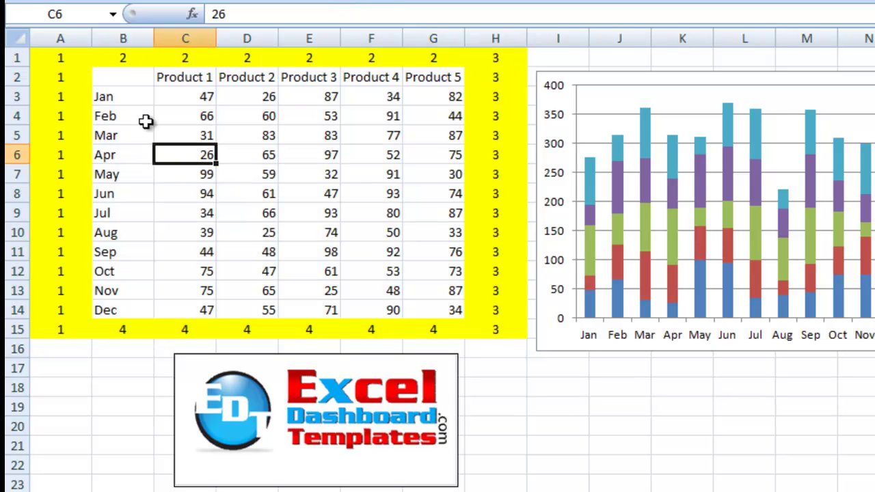
{"action": "left_click_drag", "start_coordinate": [61, 62], "coordinate": [66, 322]}
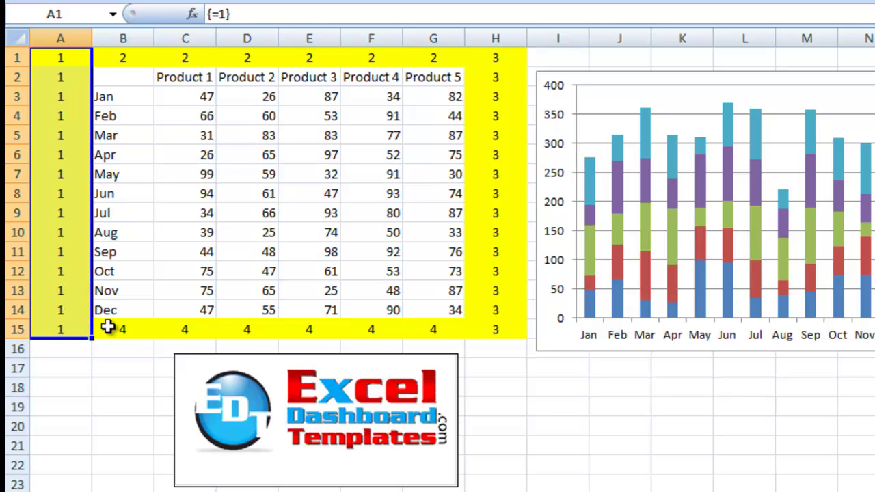
{"action": "left_click", "coordinate": [124, 63]}
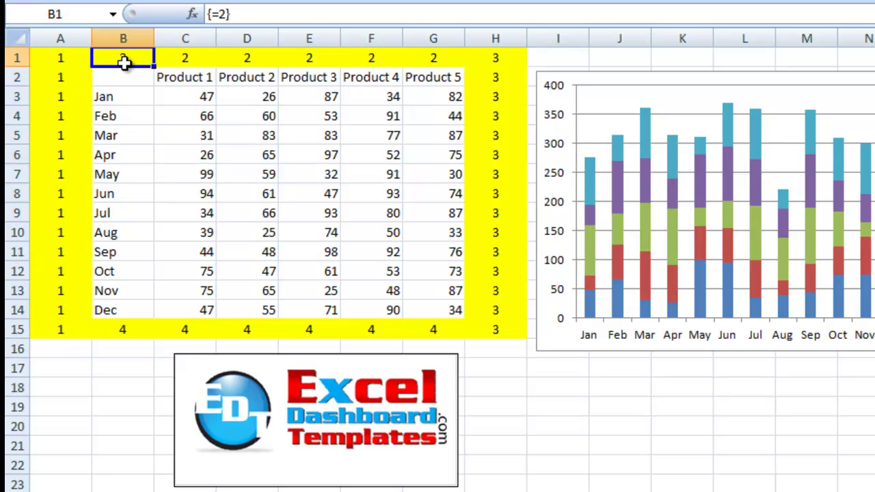
{"action": "left_click", "coordinate": [426, 56]}
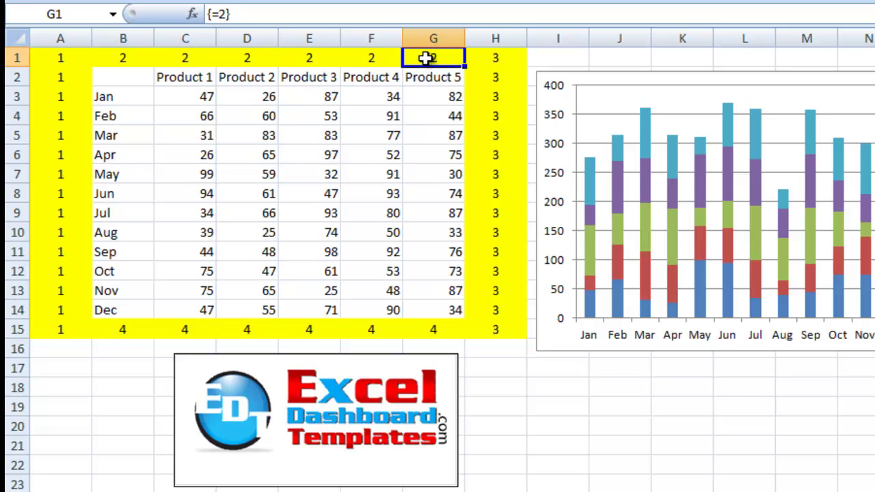
{"action": "left_click_drag", "start_coordinate": [495, 58], "coordinate": [492, 319]}
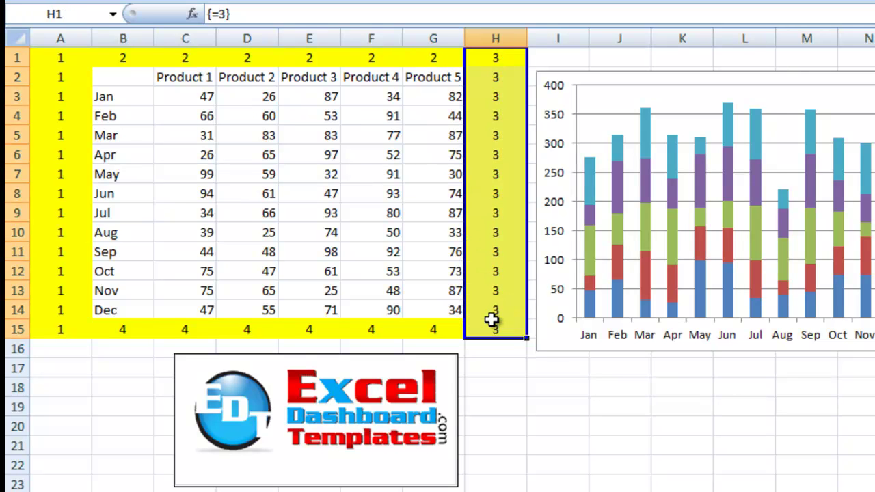
{"action": "left_click_drag", "start_coordinate": [123, 328], "coordinate": [421, 329]}
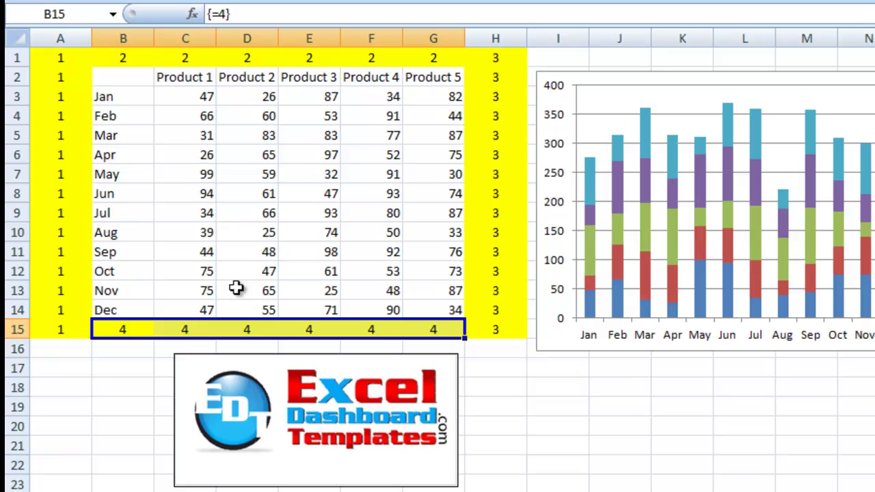
{"action": "left_click", "coordinate": [69, 75]}
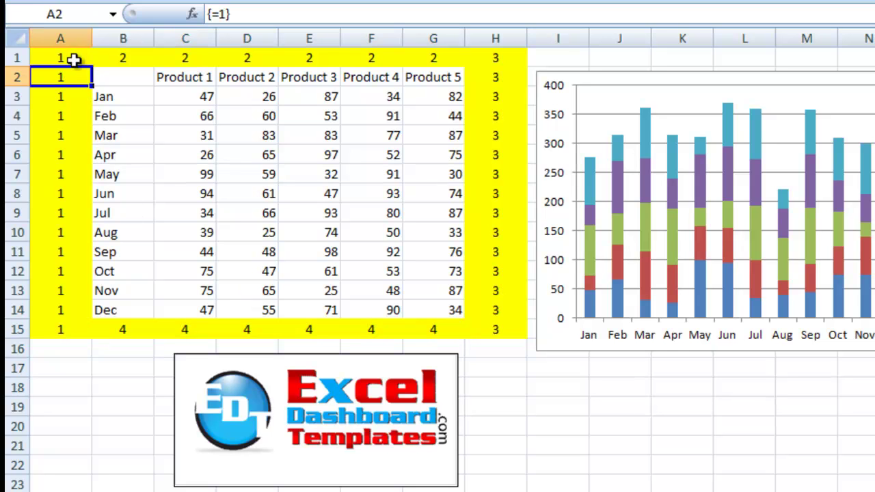
{"action": "left_click_drag", "start_coordinate": [73, 61], "coordinate": [75, 324]}
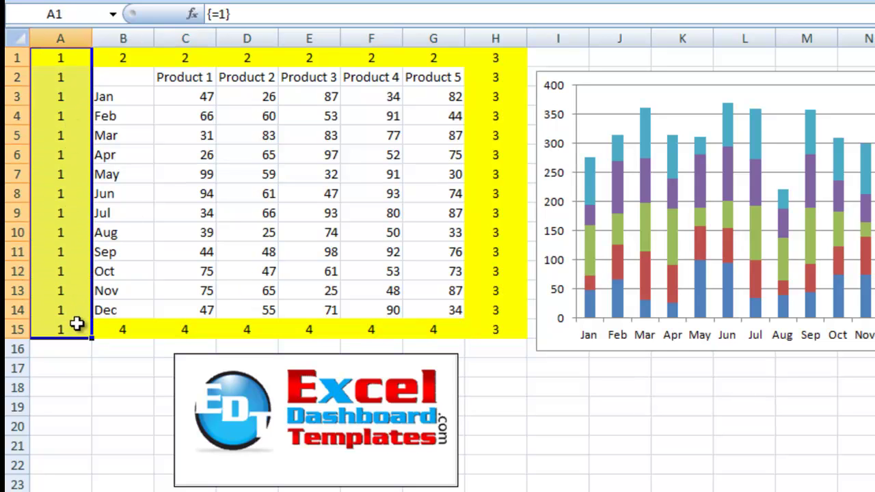
{"action": "left_click", "coordinate": [132, 63]}
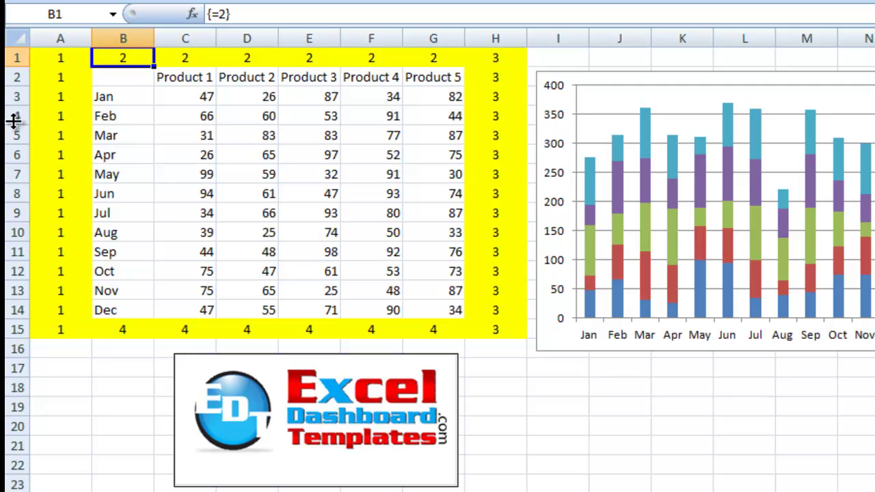
{"action": "key", "text": "Delete"}
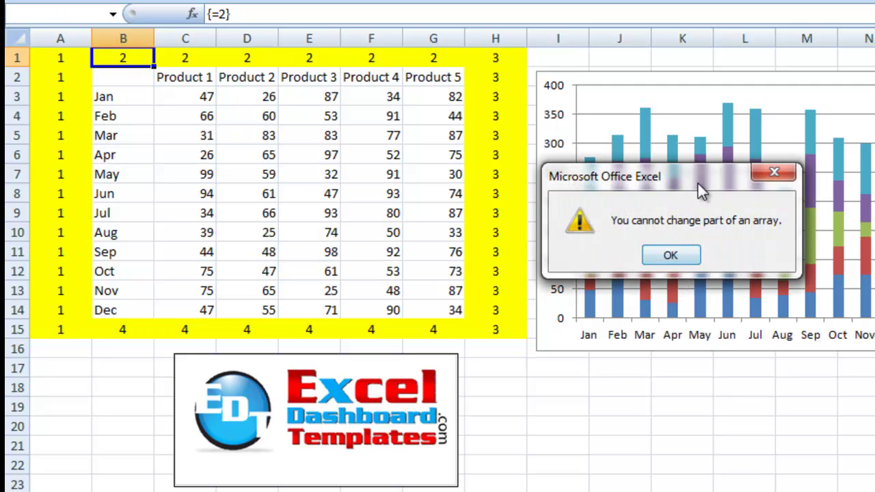
{"action": "left_click_drag", "start_coordinate": [698, 184], "coordinate": [349, 152]}
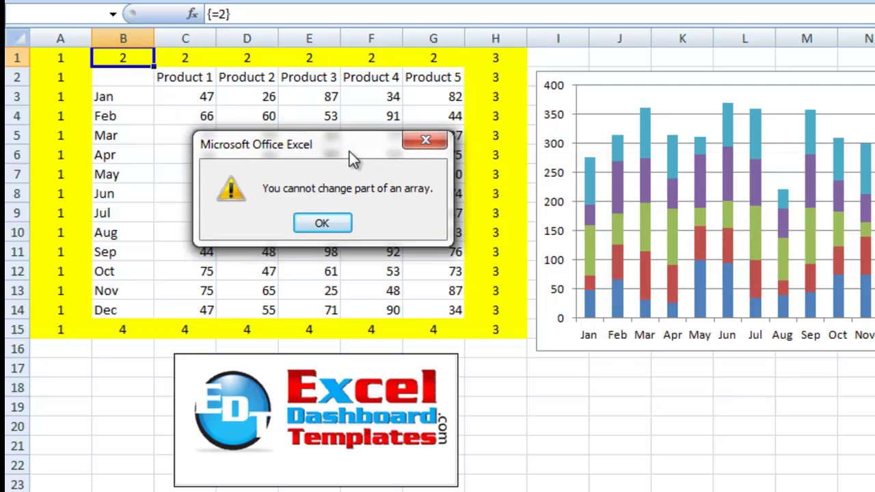
{"action": "left_click", "coordinate": [322, 225]}
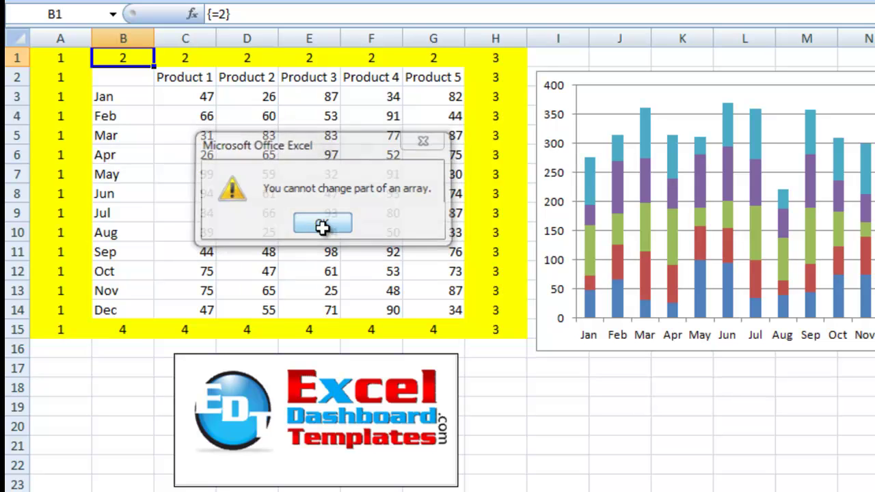
{"action": "left_click", "coordinate": [205, 38]}
{"action": "right_click", "coordinate": [205, 38]}
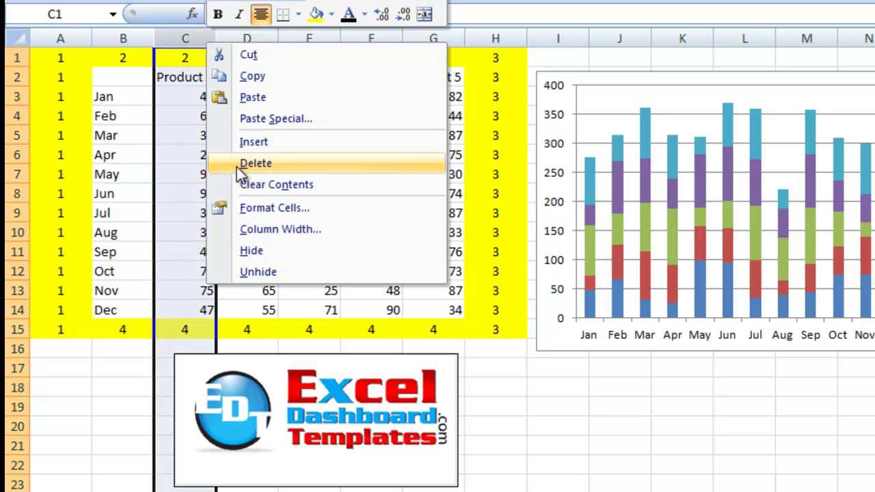
{"action": "left_click", "coordinate": [237, 167]}
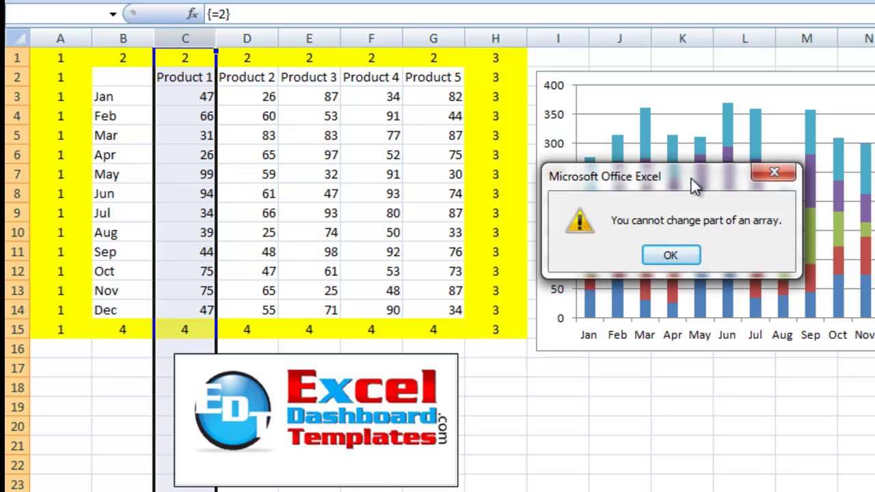
{"action": "left_click_drag", "start_coordinate": [691, 178], "coordinate": [257, 192]}
{"action": "left_click", "coordinate": [249, 261]}
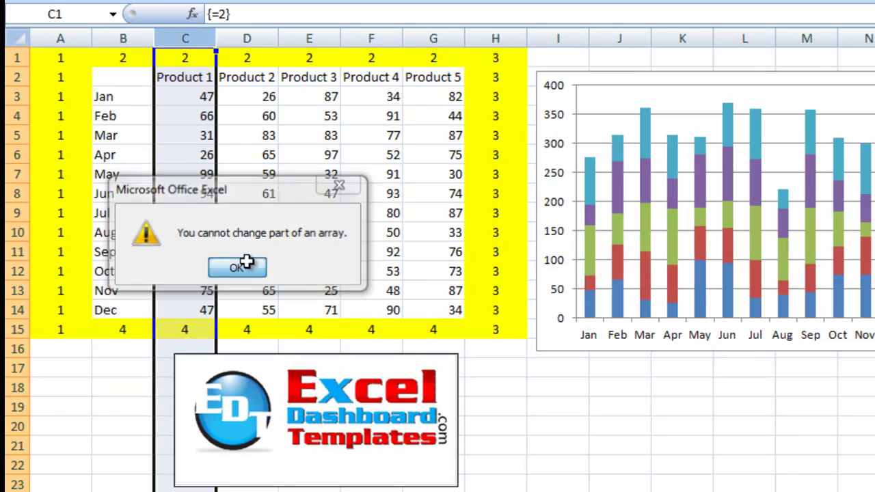
{"action": "left_click", "coordinate": [262, 162]}
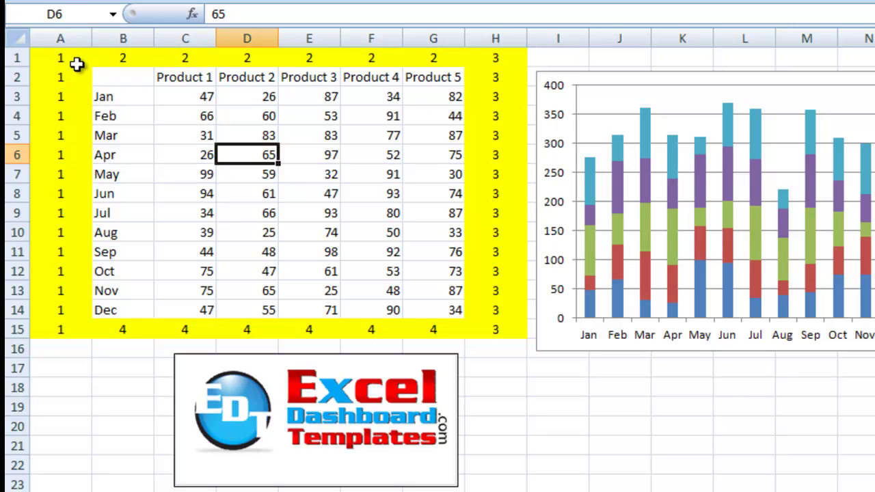
Step: Clear the column A array of 1s by deleting the whole A1:A15 range
{"action": "left_click_drag", "start_coordinate": [76, 63], "coordinate": [59, 325]}
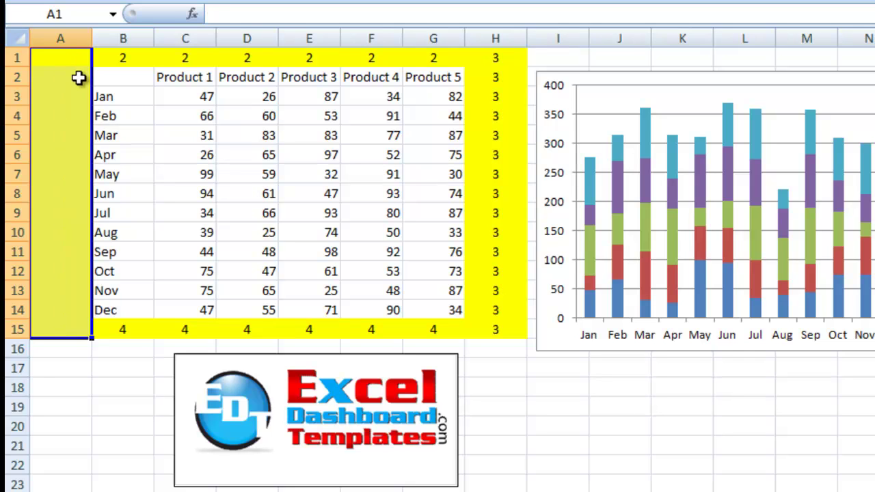
{"action": "key", "text": "Delete"}
{"action": "left_click", "coordinate": [76, 78]}
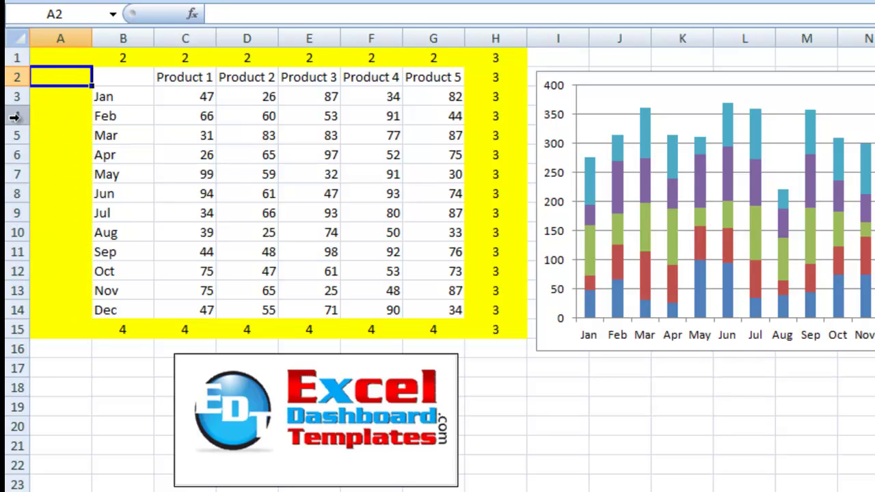
{"action": "left_click_drag", "start_coordinate": [67, 113], "coordinate": [75, 203]}
{"action": "left_click", "coordinate": [168, 133]}
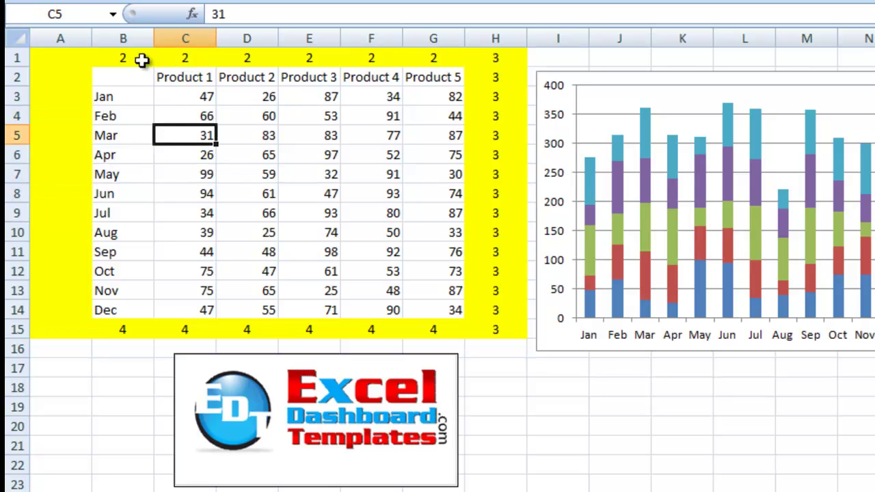
Step: Delete the 2s in row 1 (B1:G1), then undo to restore them
{"action": "left_click_drag", "start_coordinate": [143, 59], "coordinate": [414, 62]}
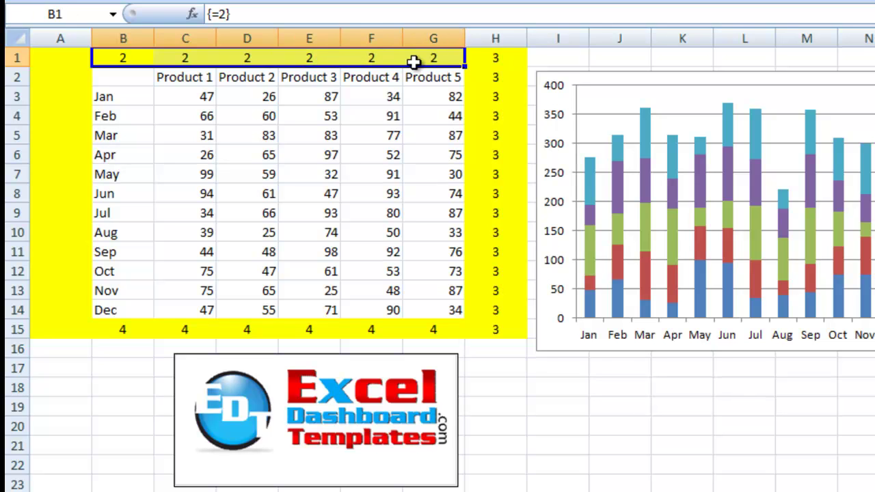
{"action": "key", "text": "Delete"}
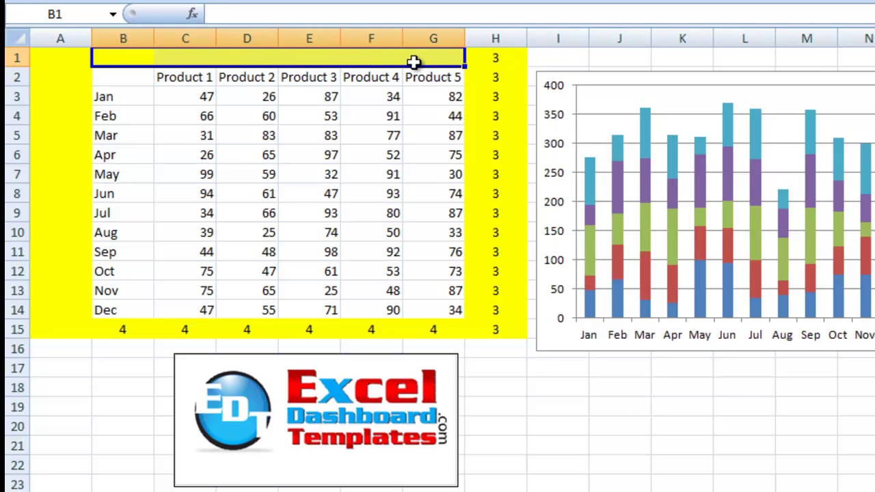
{"action": "left_click", "coordinate": [326, 100]}
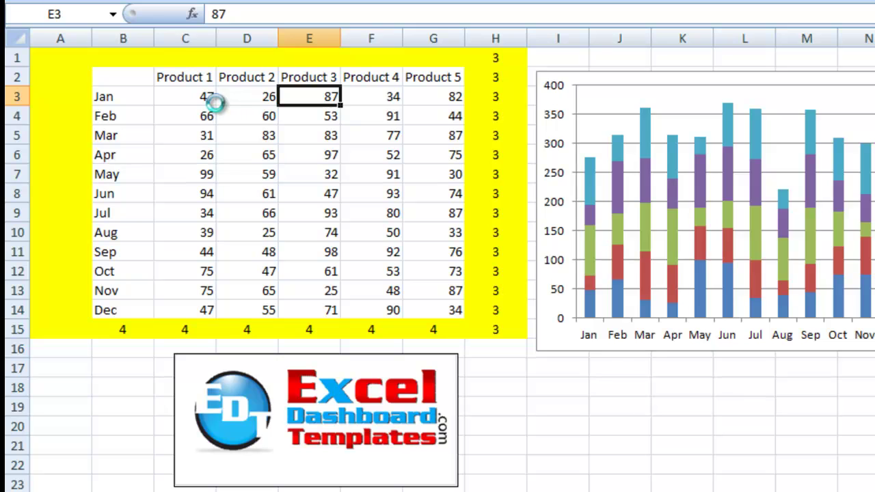
{"action": "key", "text": "ctrl+z"}
{"action": "key", "text": "ctrl+z"}
{"action": "key", "text": "ctrl+z"}
{"action": "left_click", "coordinate": [122, 95]}
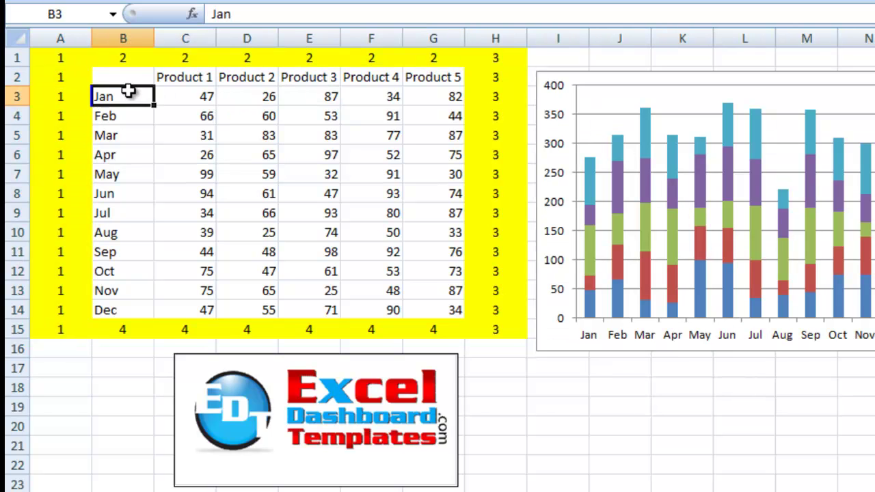
{"action": "left_click", "coordinate": [69, 59]}
{"action": "left_click_drag", "start_coordinate": [70, 59], "coordinate": [66, 330]}
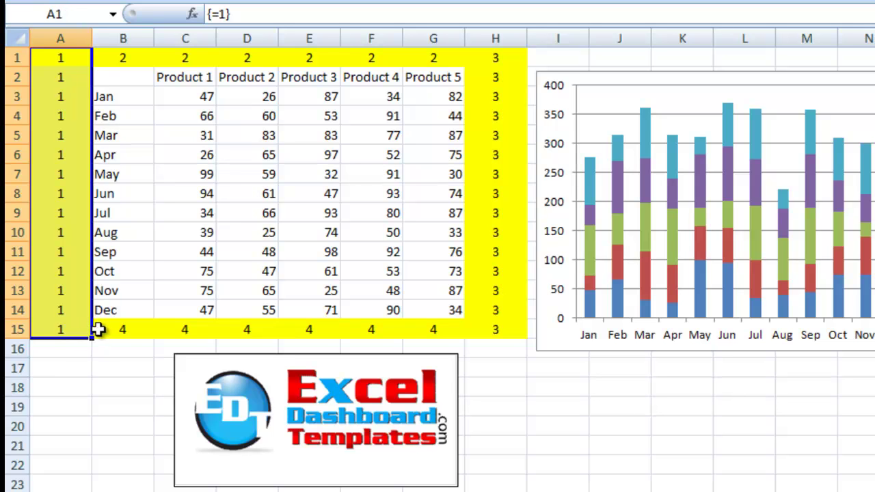
{"action": "left_click_drag", "start_coordinate": [119, 61], "coordinate": [406, 56]}
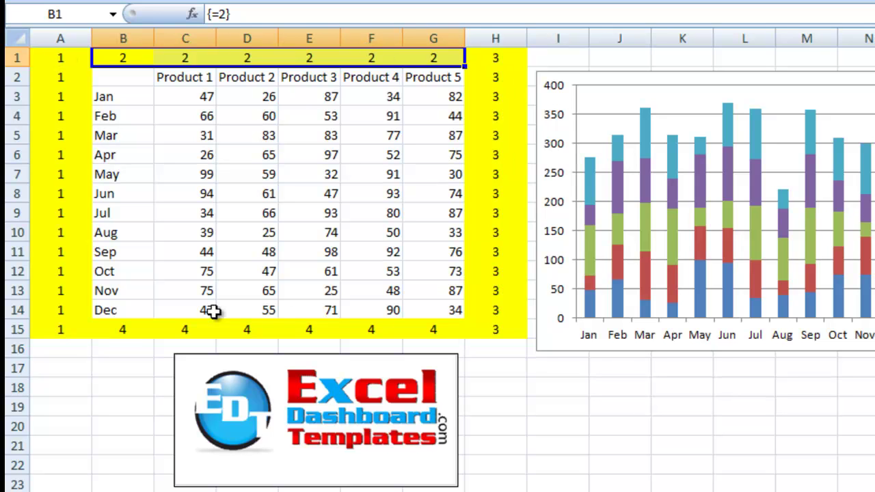
{"action": "left_click", "coordinate": [63, 59]}
{"action": "left_click_drag", "start_coordinate": [63, 59], "coordinate": [452, 59]}
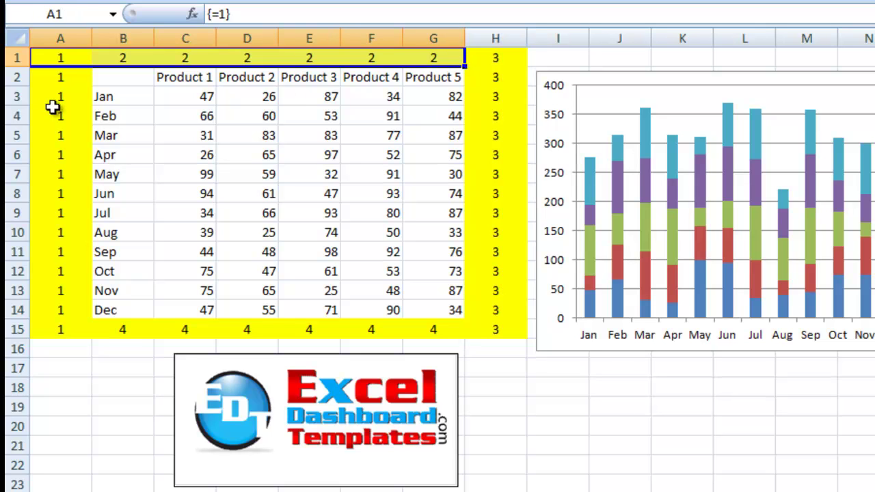
{"action": "left_click", "coordinate": [75, 77]}
{"action": "left_click_drag", "start_coordinate": [75, 76], "coordinate": [77, 310]}
{"action": "left_click_drag", "start_coordinate": [68, 60], "coordinate": [404, 336]}
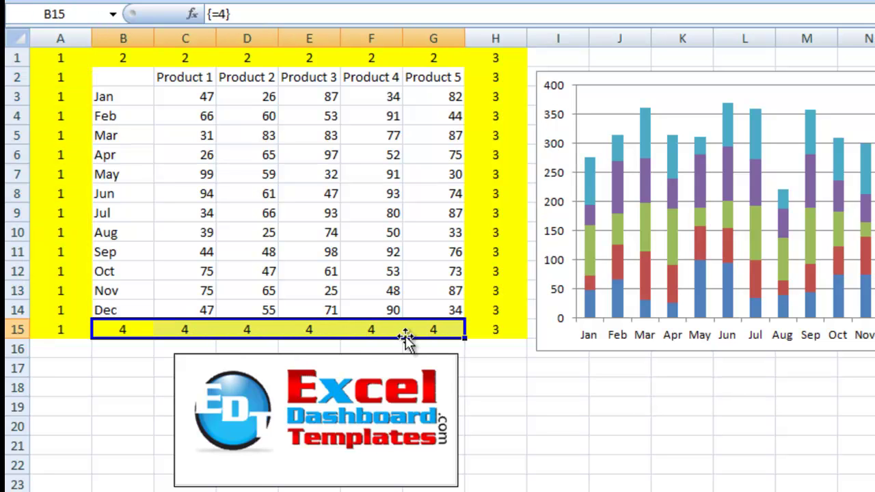
Step: Delete the 4s in row 15, the 2s in B1:G1 and the 1s in A1:A15
{"action": "key", "text": "Delete"}
{"action": "left_click_drag", "start_coordinate": [130, 58], "coordinate": [438, 52]}
{"action": "key", "text": "Delete"}
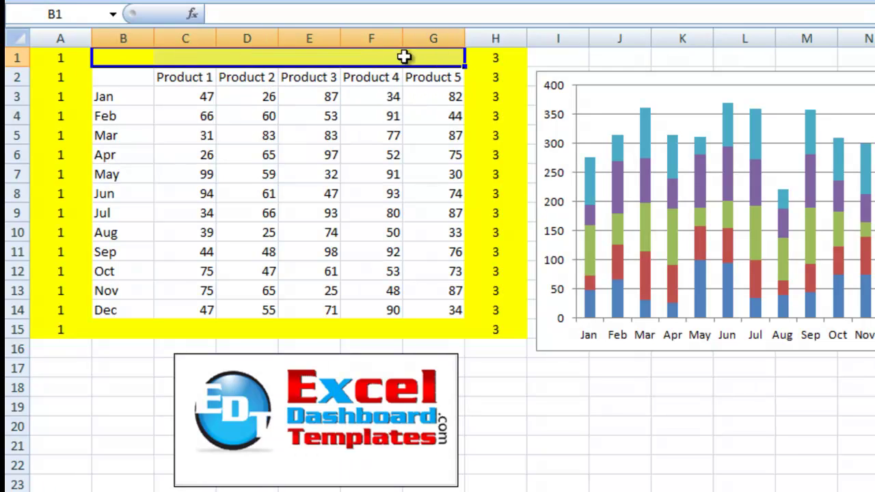
{"action": "left_click_drag", "start_coordinate": [78, 60], "coordinate": [65, 332]}
{"action": "key", "text": "Delete"}
Step: Try deleting only cell H4 and dismiss the 'cannot change part of an array' warning
{"action": "left_click", "coordinate": [504, 119]}
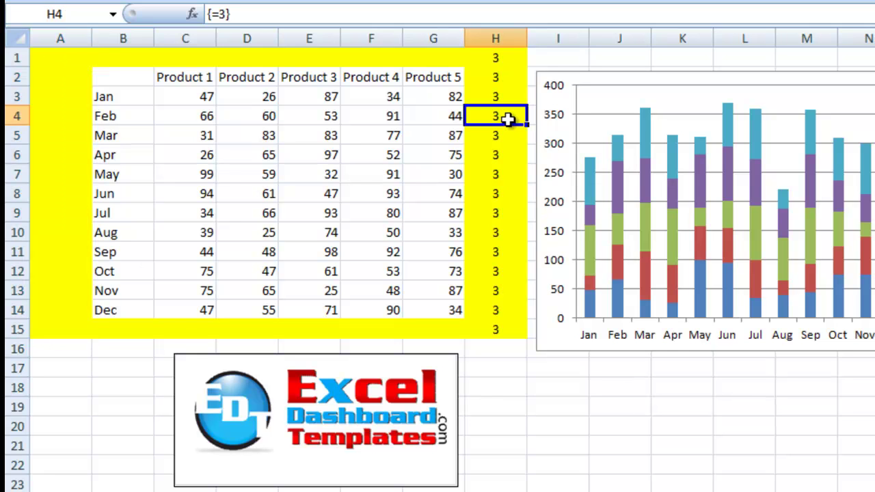
{"action": "key", "text": "Delete"}
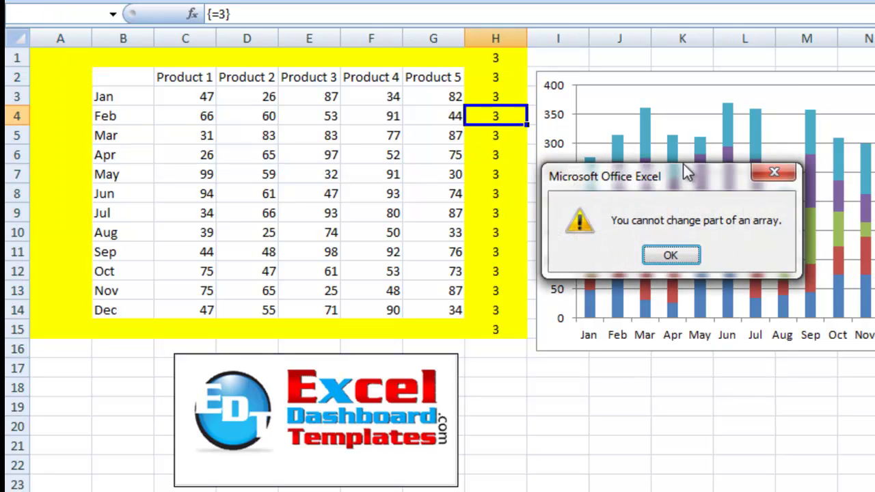
{"action": "left_click_drag", "start_coordinate": [684, 169], "coordinate": [306, 123]}
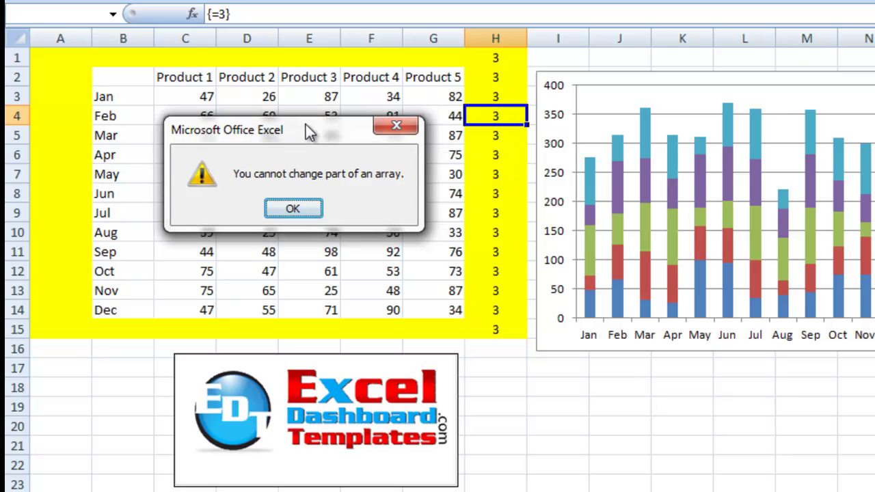
{"action": "left_click", "coordinate": [311, 208]}
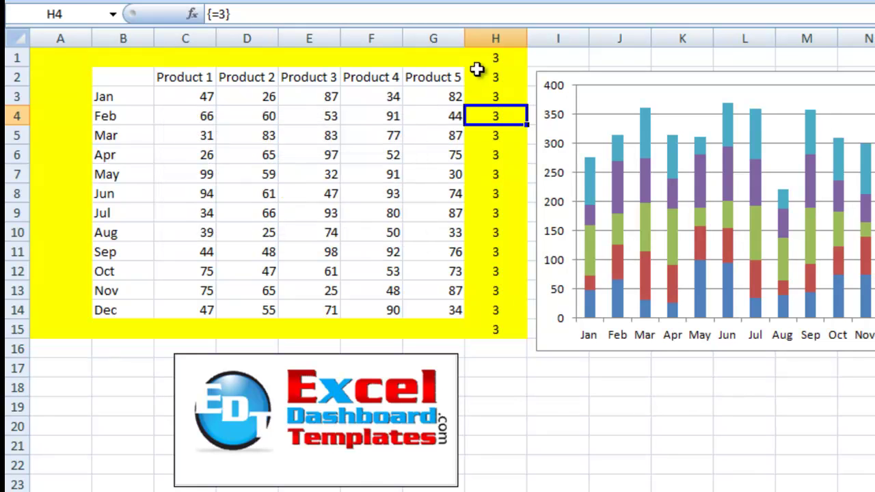
Step: After H2:H15 also fails, delete the full H1:H15 array of 3s
{"action": "left_click_drag", "start_coordinate": [492, 75], "coordinate": [484, 326]}
{"action": "key", "text": "Delete"}
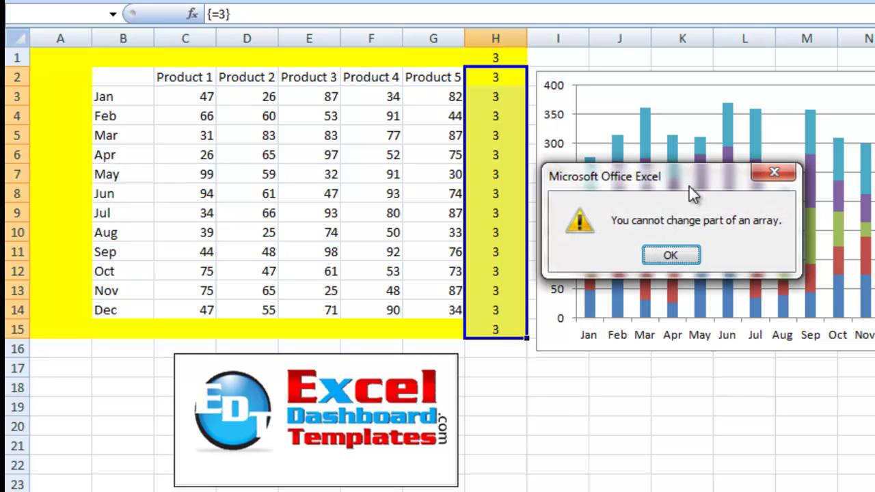
{"action": "left_click_drag", "start_coordinate": [689, 186], "coordinate": [298, 159]}
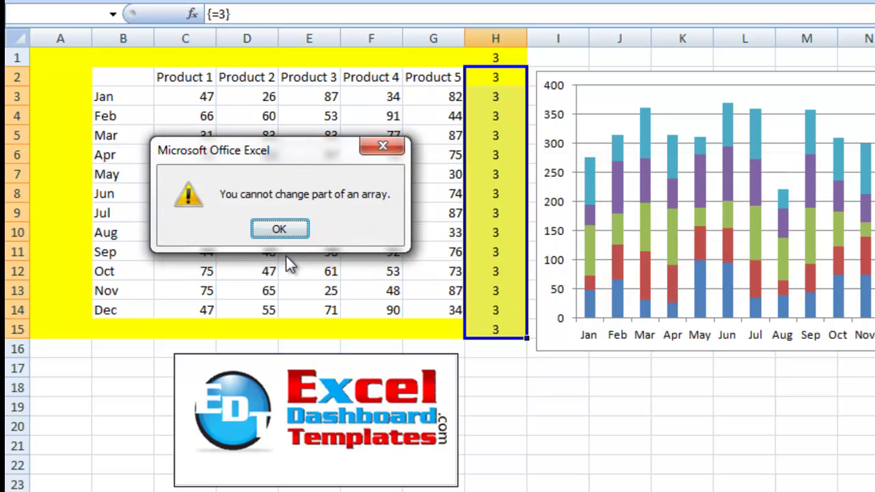
{"action": "left_click", "coordinate": [291, 229]}
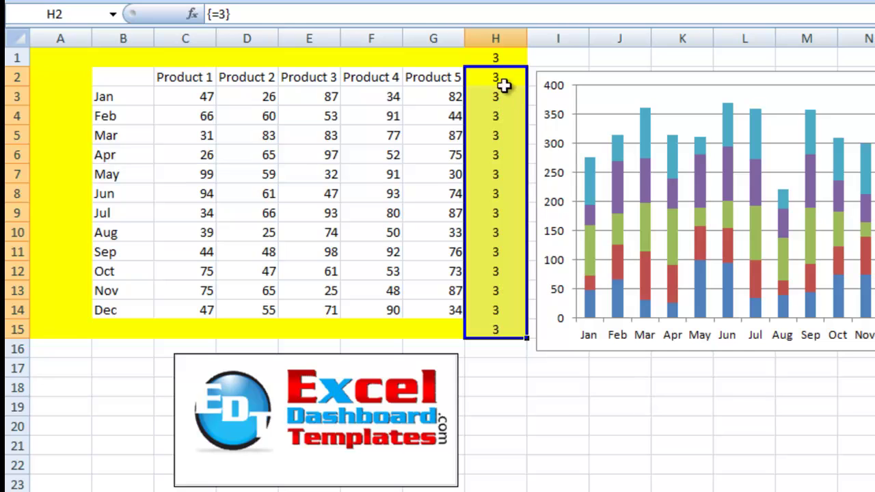
{"action": "left_click_drag", "start_coordinate": [499, 59], "coordinate": [506, 323]}
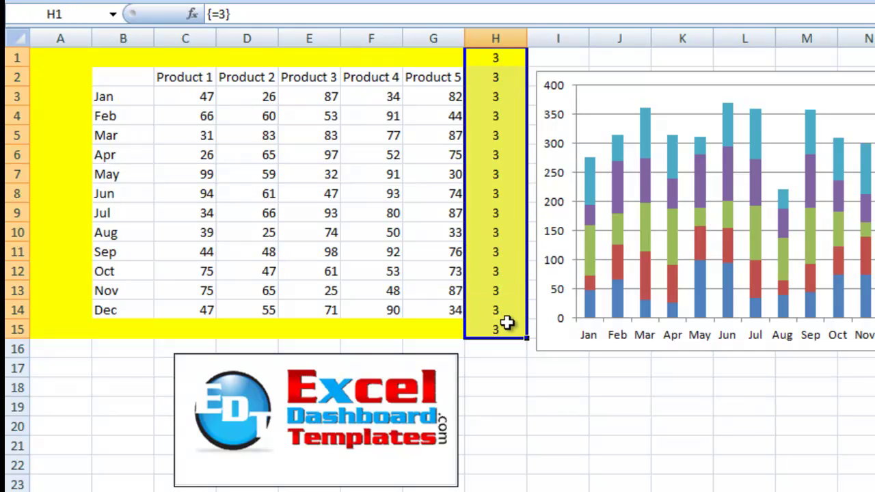
{"action": "key", "text": "Delete"}
Step: Delete the Apr row (row 6) from the product table
{"action": "left_click", "coordinate": [245, 208]}
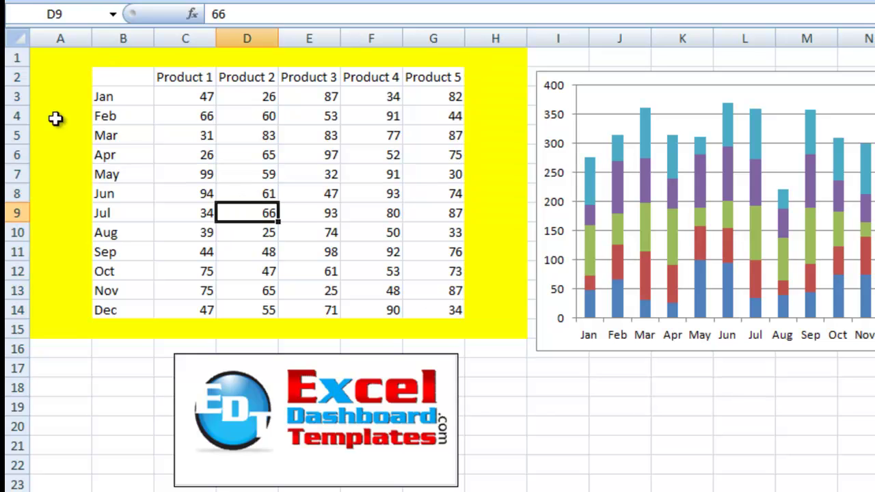
{"action": "right_click", "coordinate": [17, 159]}
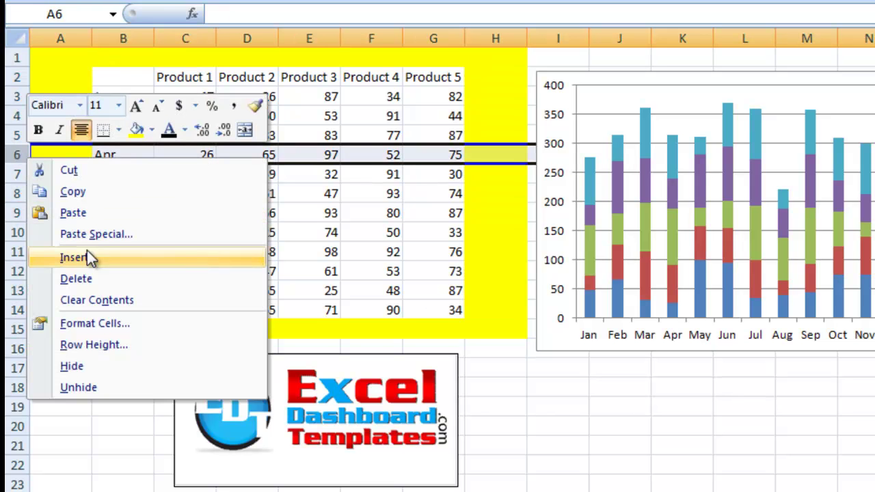
{"action": "left_click", "coordinate": [92, 278]}
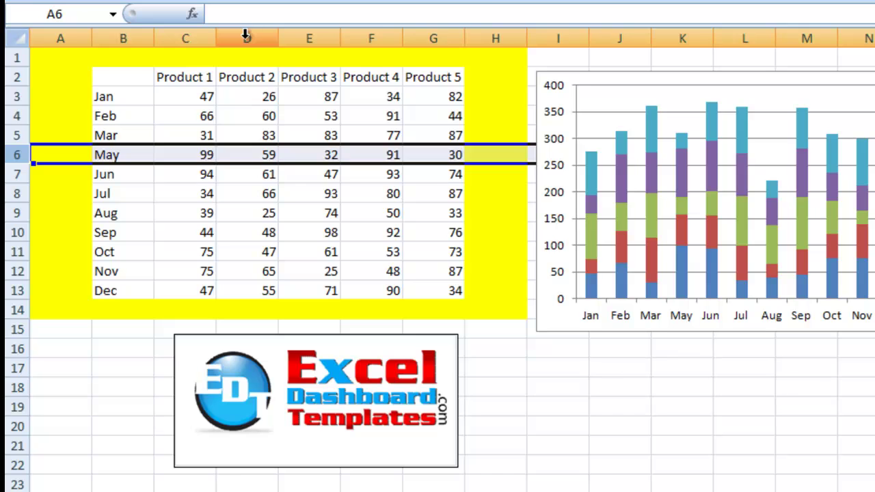
Step: Delete the Product 2 column, close the invalid-references warning, and undo the deletion
{"action": "right_click", "coordinate": [246, 38]}
{"action": "left_click", "coordinate": [290, 160]}
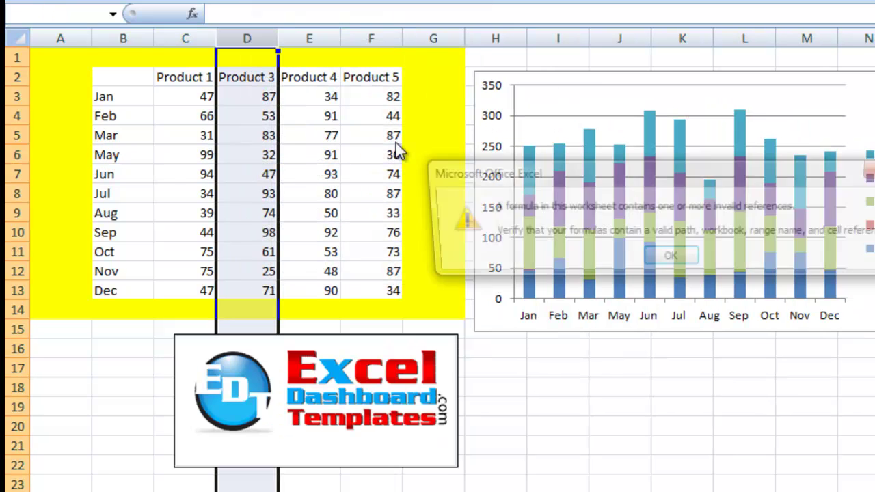
{"action": "left_click_drag", "start_coordinate": [511, 176], "coordinate": [156, 162]}
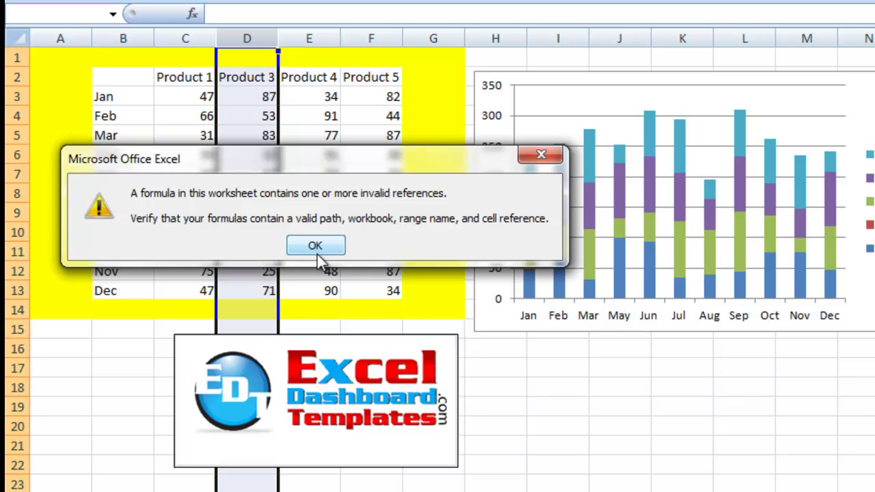
{"action": "left_click", "coordinate": [543, 155]}
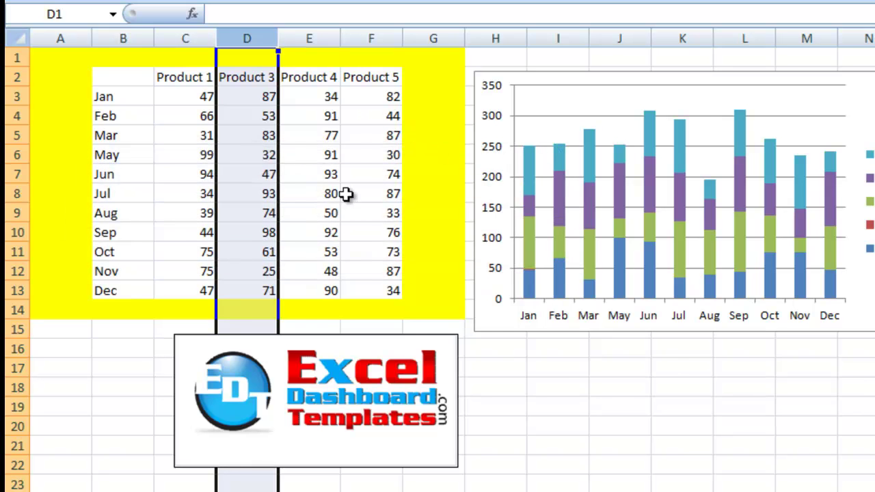
{"action": "key", "text": "ctrl+z"}
{"action": "left_click", "coordinate": [335, 157]}
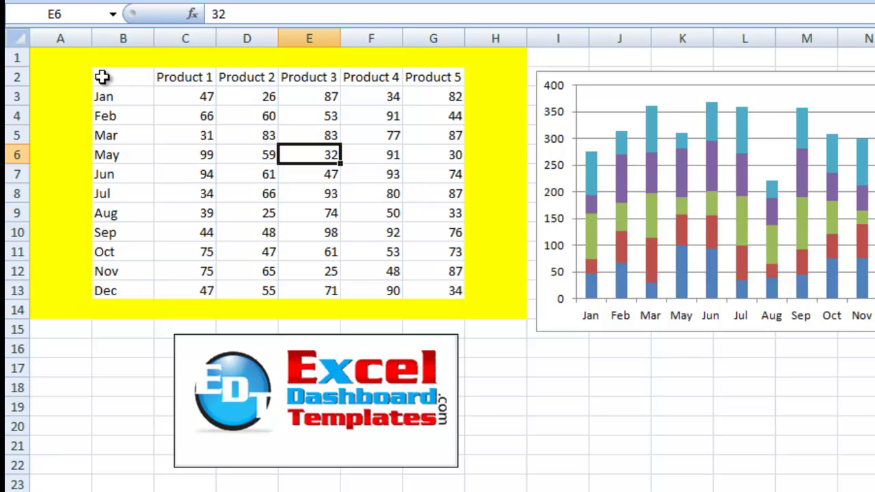
{"action": "left_click_drag", "start_coordinate": [71, 59], "coordinate": [480, 307]}
{"action": "left_click", "coordinate": [480, 191]}
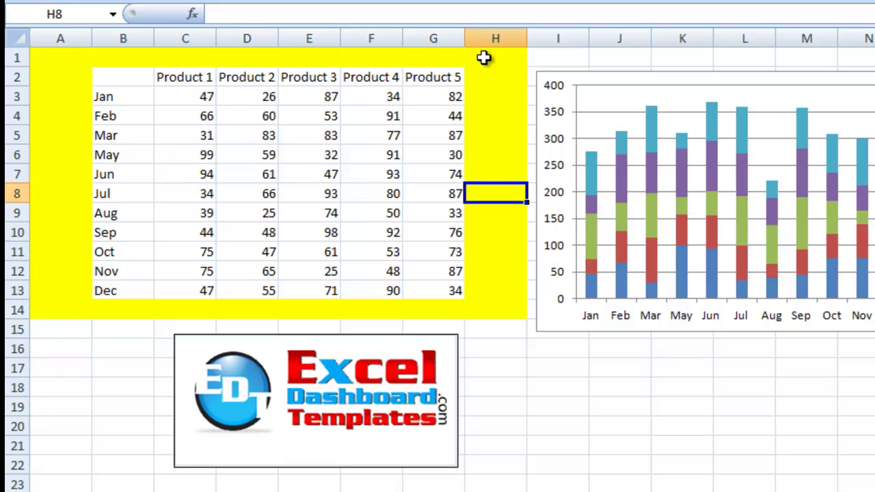
{"action": "left_click_drag", "start_coordinate": [483, 58], "coordinate": [492, 288]}
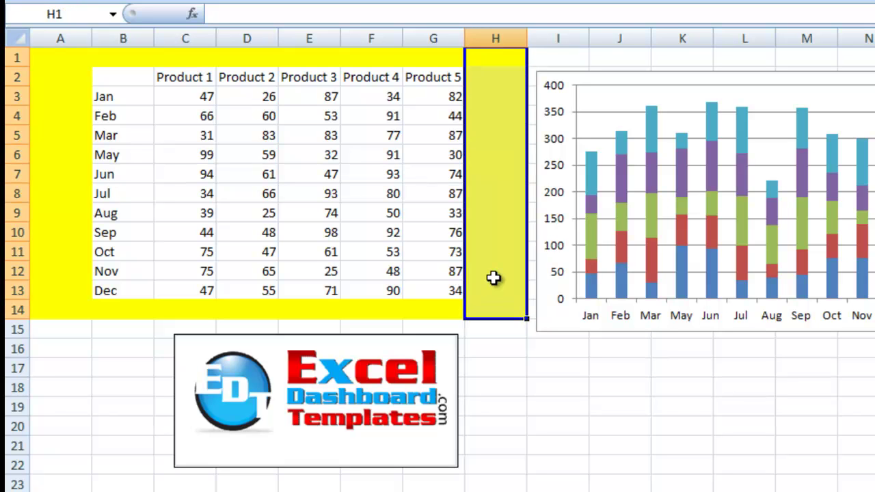